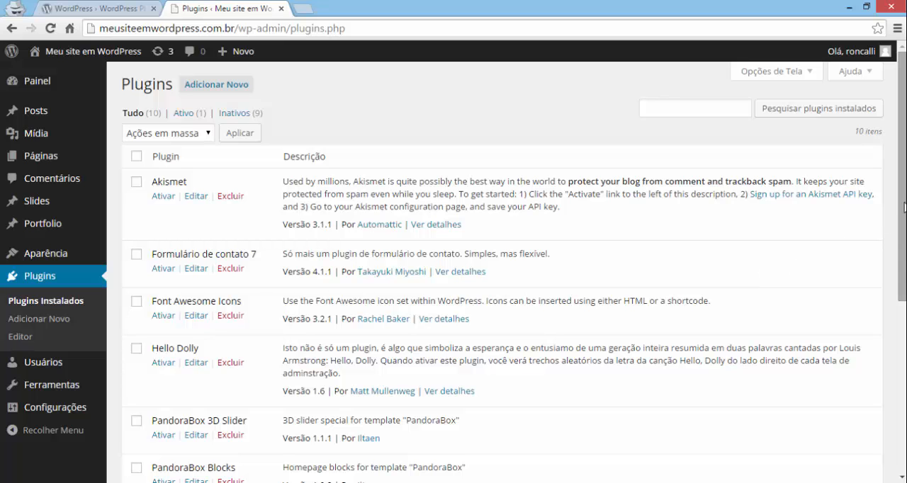
pyautogui.moveTo(903, 211); pyautogui.dragTo(872, 294)
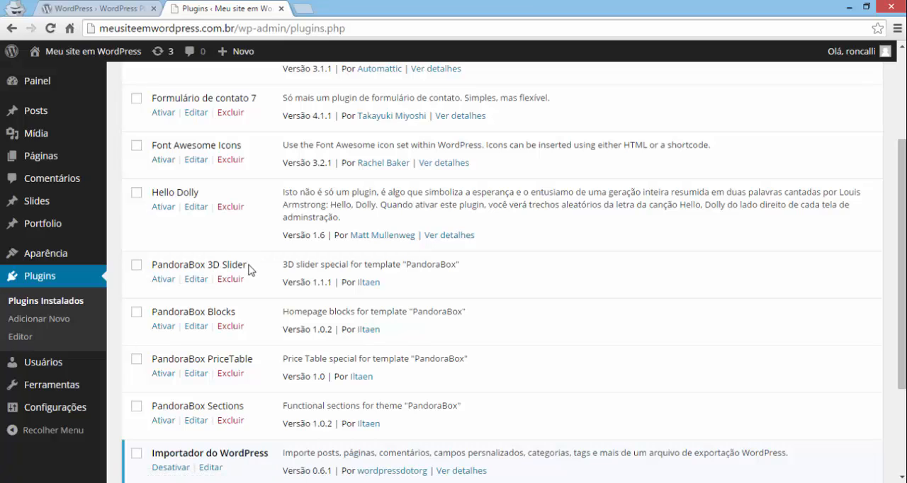
pyautogui.moveTo(247, 266); pyautogui.dragTo(146, 266)
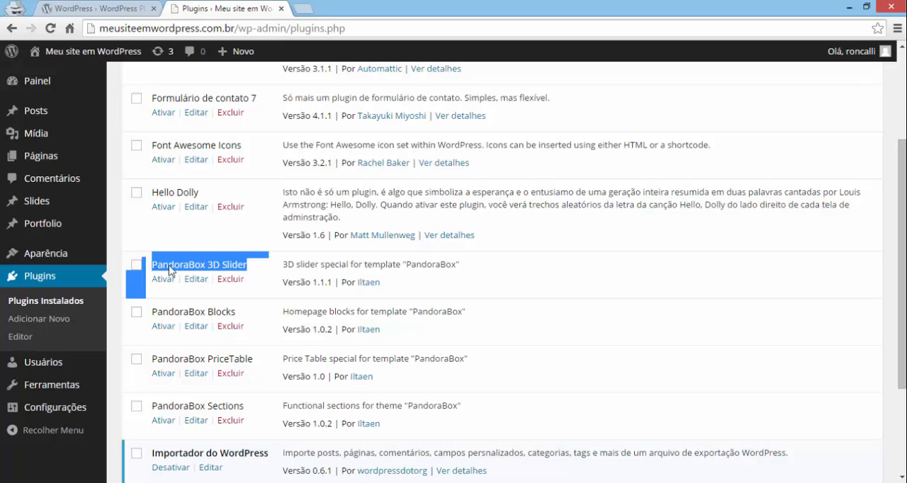
pyautogui.click(546, 273)
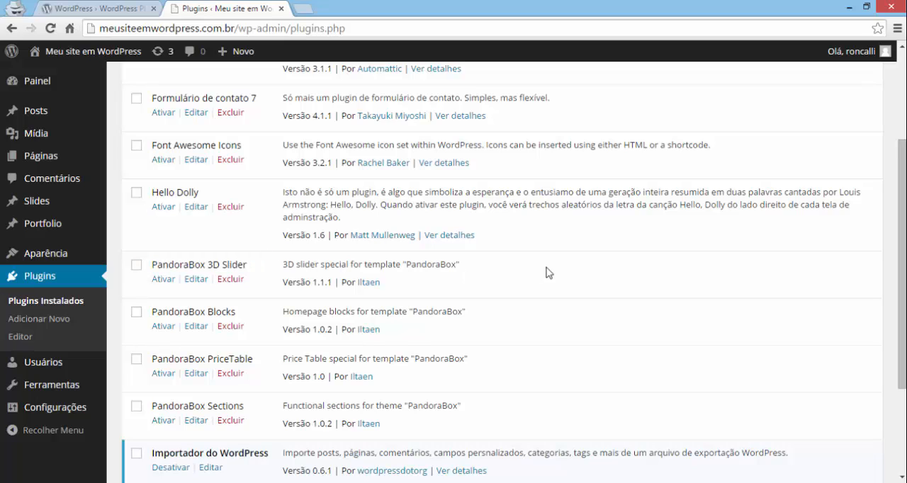
pyautogui.scroll(2, 546, 272)
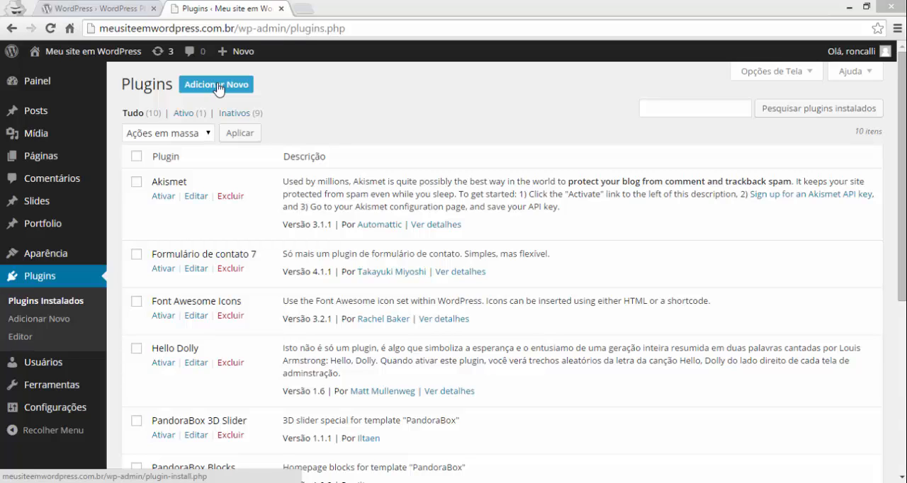
# - Search for new plugins to install with the term "google analytics"
pyautogui.click(217, 88)
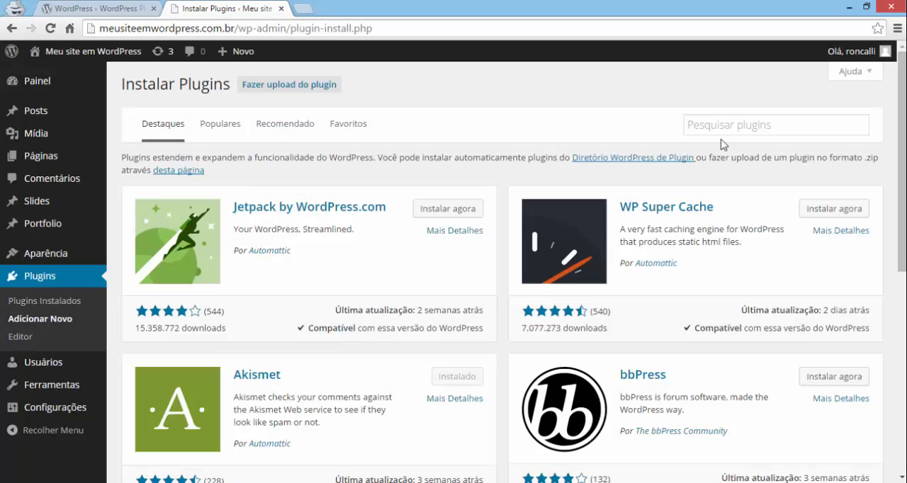
pyautogui.click(721, 131)
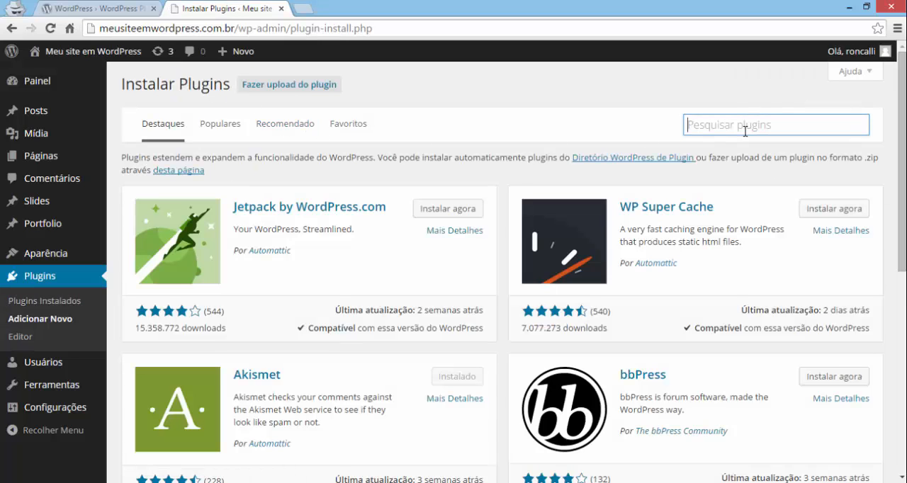
pyautogui.write('Googl')
pyautogui.press('Down')
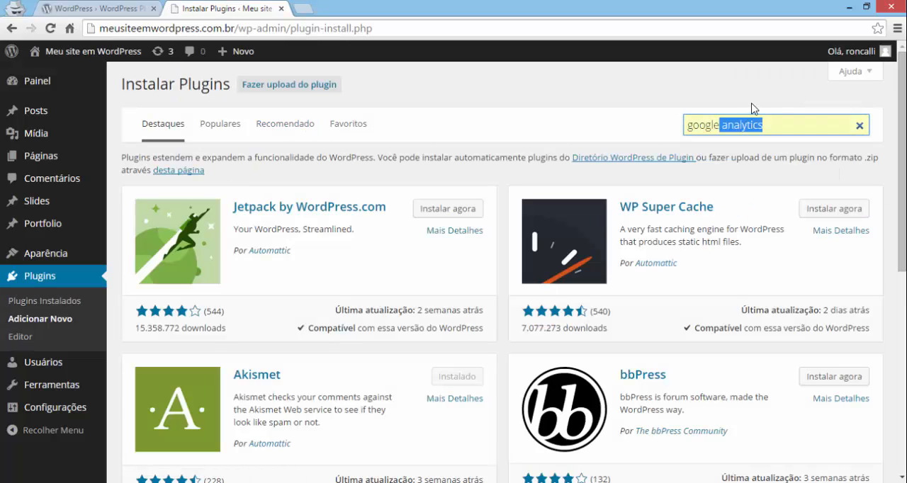
pyautogui.press('Return')
pyautogui.press('Return')
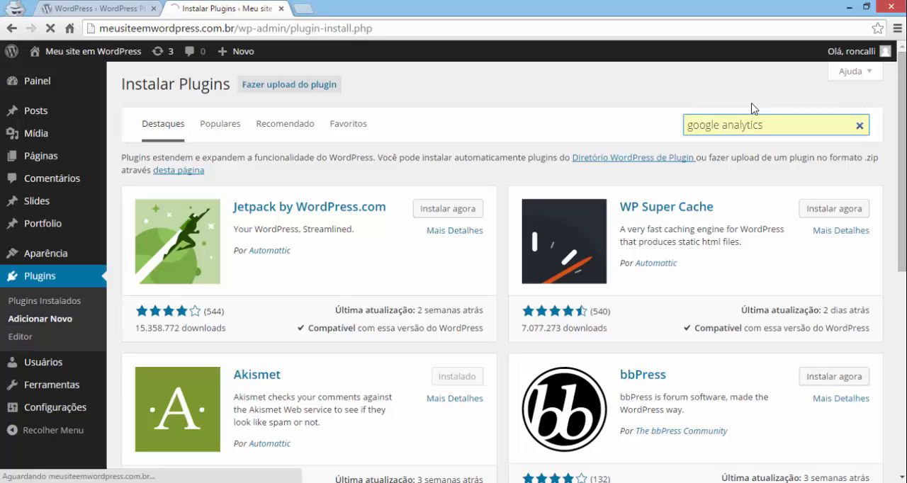
# - Review the details of the plugin named Google Analytics, and install and activate it
pyautogui.scroll(-1, 150, 99)
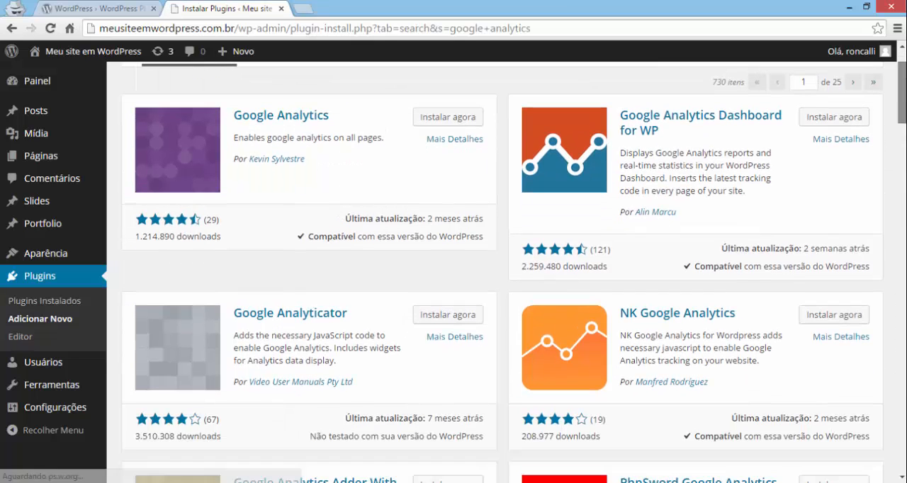
pyautogui.click(209, 145)
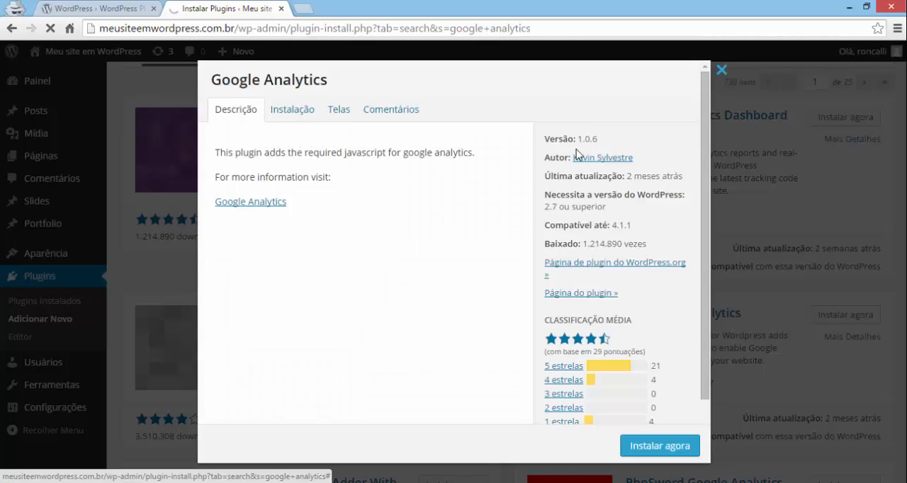
pyautogui.click(292, 109)
pyautogui.click(338, 110)
pyautogui.click(388, 110)
pyautogui.click(721, 72)
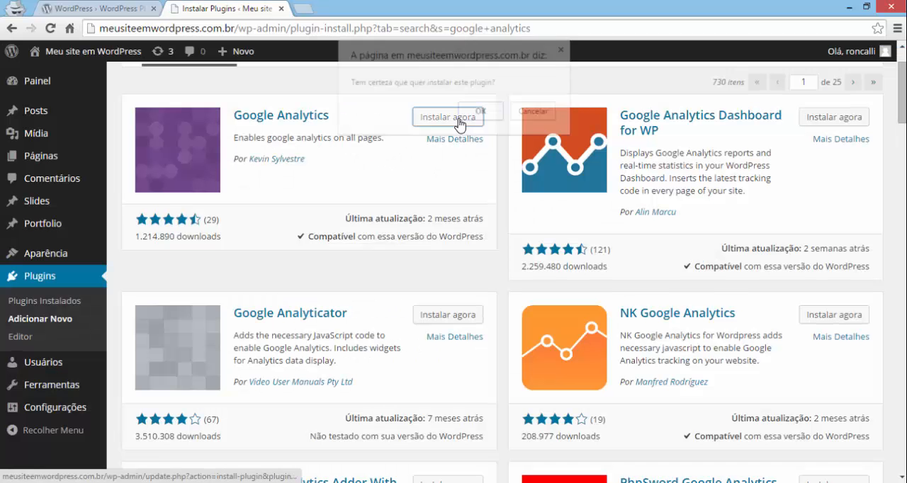
pyautogui.click(468, 117)
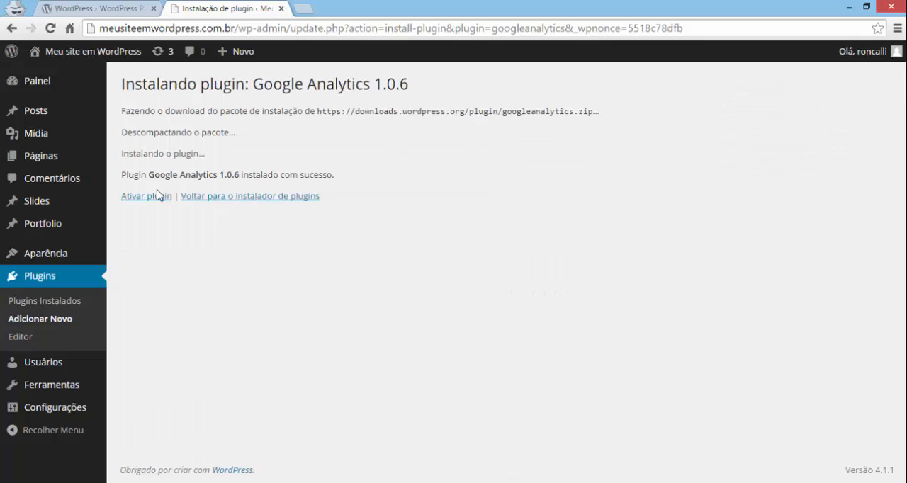
pyautogui.click(151, 198)
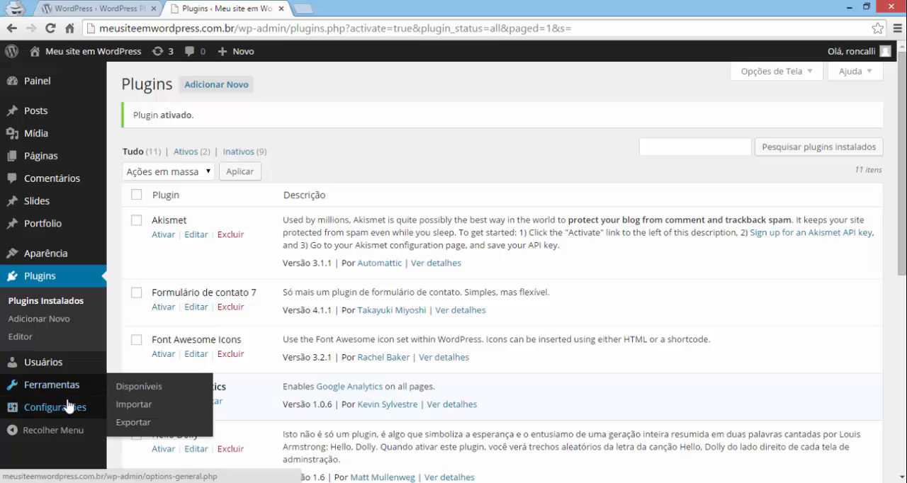
# - Paste the Web Property ID into the Google Analytics plugin settings and save the changes
pyautogui.moveTo(71, 407)
pyautogui.click(147, 446)
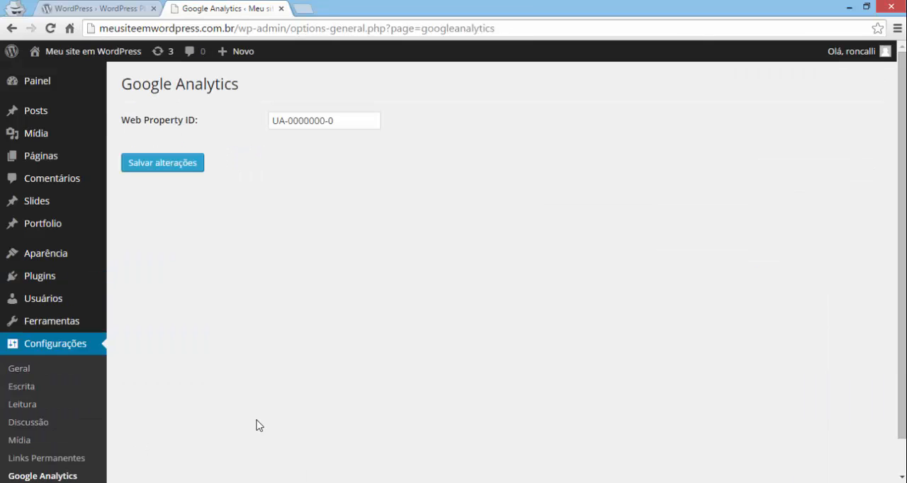
pyautogui.click(333, 121)
pyautogui.write('UA-61580205-1')
pyautogui.click(177, 169)
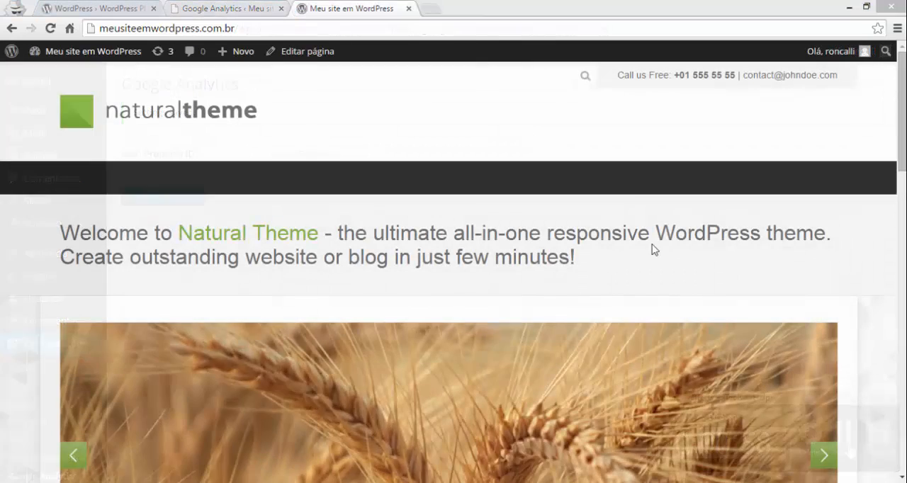
# - View the source code of the site's home page and highlight the Google Analytics tracking script
pyautogui.rightClick(649, 267)
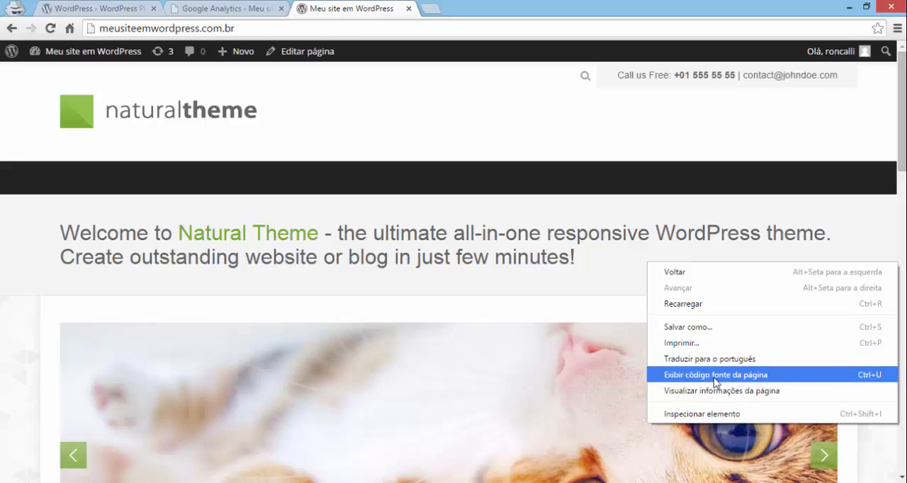
pyautogui.click(715, 375)
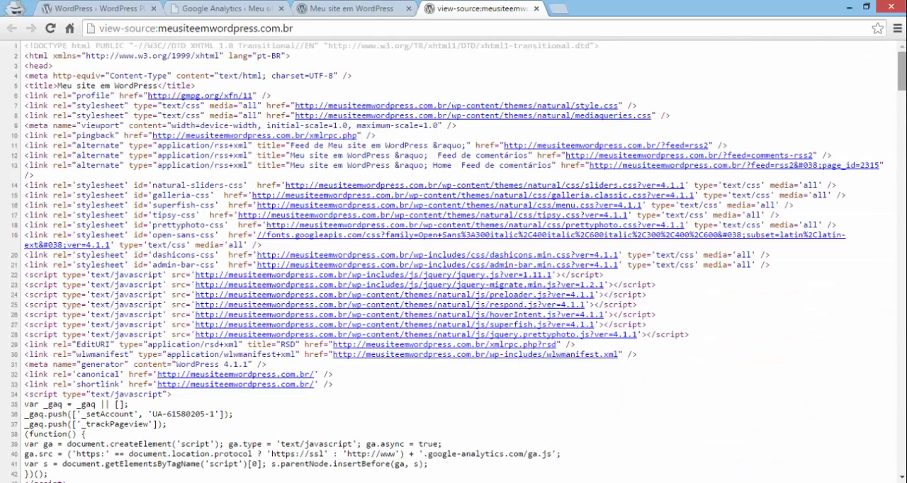
pyautogui.scroll(-3, 899, 71)
pyautogui.moveTo(68, 356); pyautogui.dragTo(6, 267)
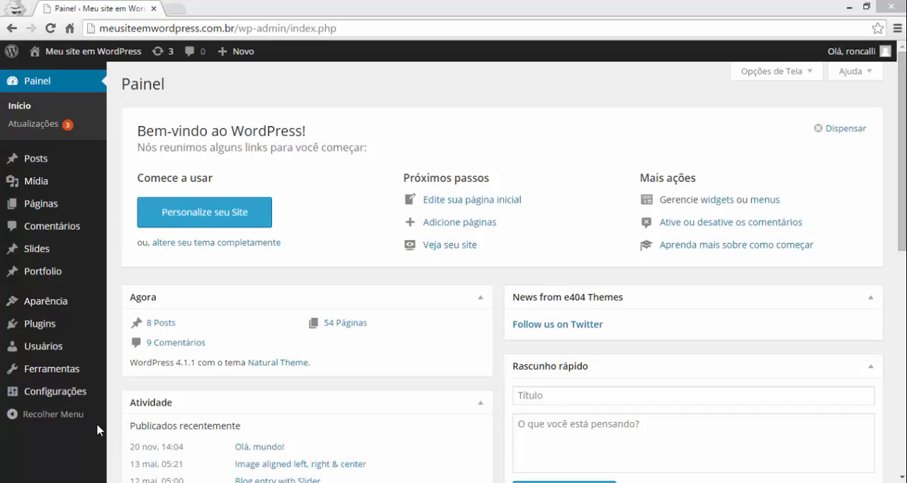
# - Search for new plugins to install with the term "Contact Form 7"
pyautogui.click(59, 325)
pyautogui.click(234, 87)
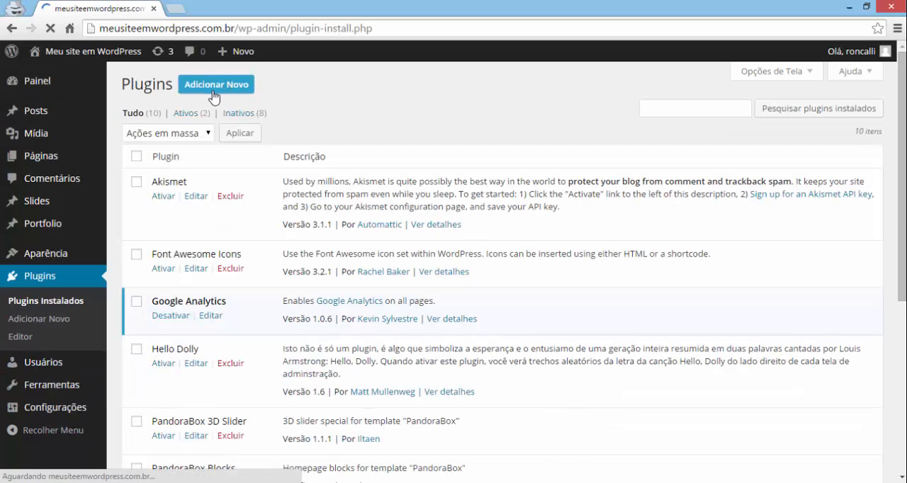
pyautogui.click(690, 128)
pyautogui.press('Down')
pyautogui.press('Return')
# - Check the screenshots of the Contact Form 7 plugin, and install and activate it
pyautogui.click(287, 200)
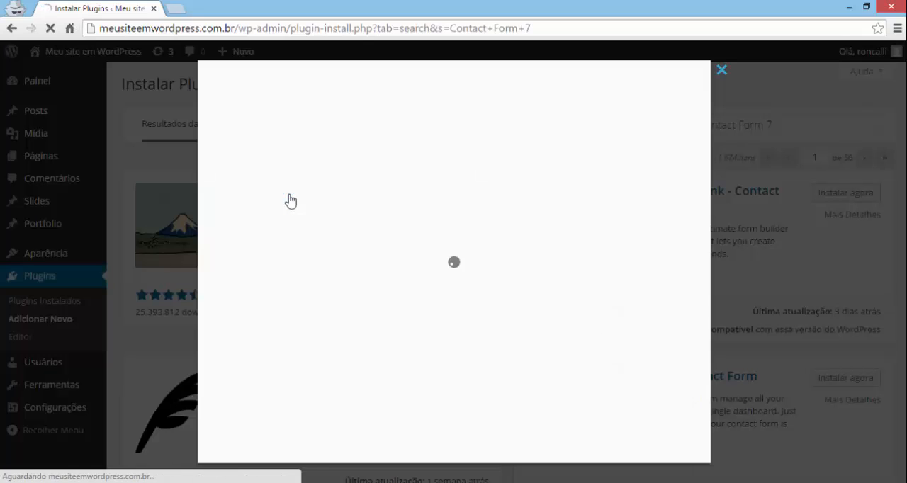
pyautogui.click(341, 238)
pyautogui.moveTo(703, 203); pyautogui.dragTo(701, 369)
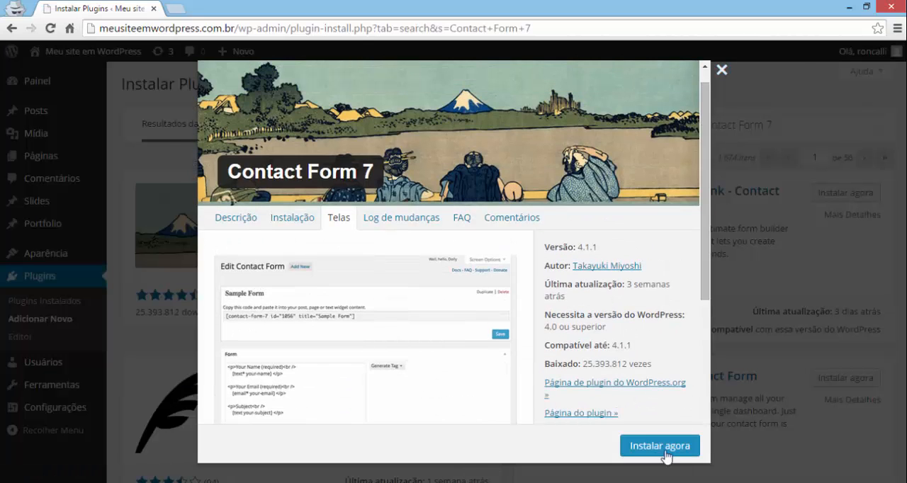
pyautogui.click(665, 454)
pyautogui.click(147, 199)
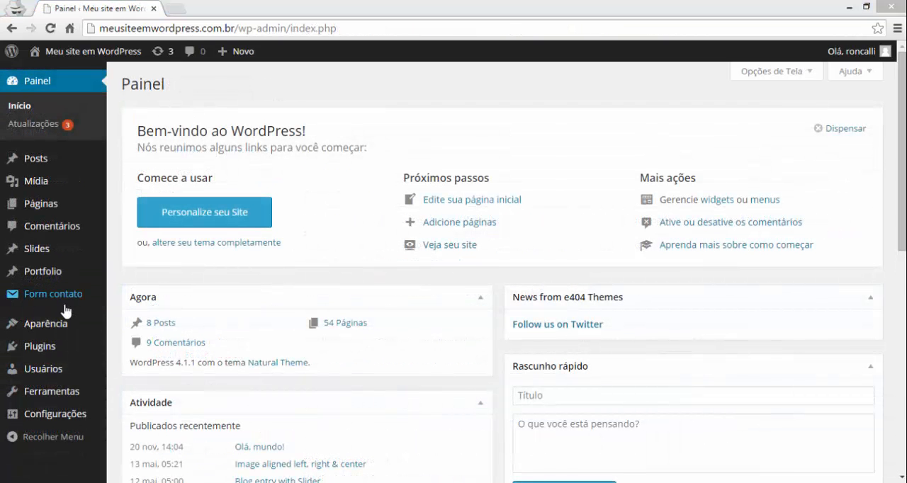
# - Open Formulário de contato 1 for editing and review its shortcode, form template and mail settings
pyautogui.click(54, 297)
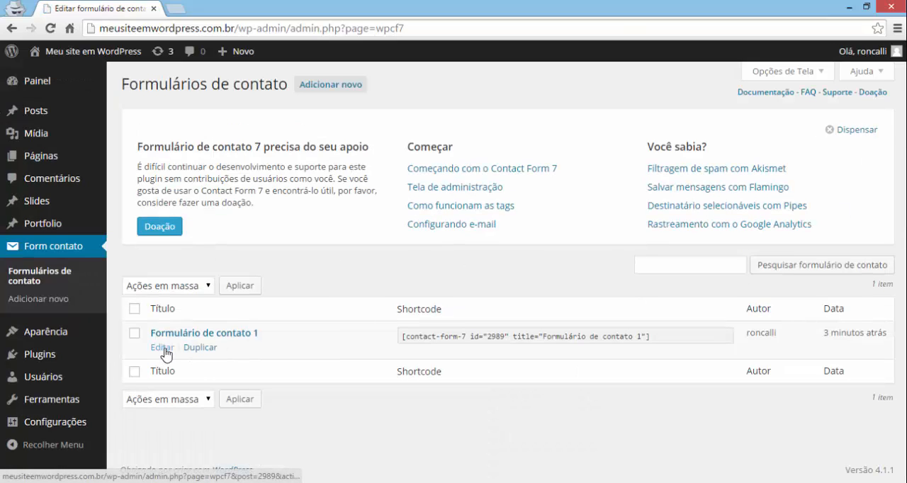
pyautogui.click(164, 347)
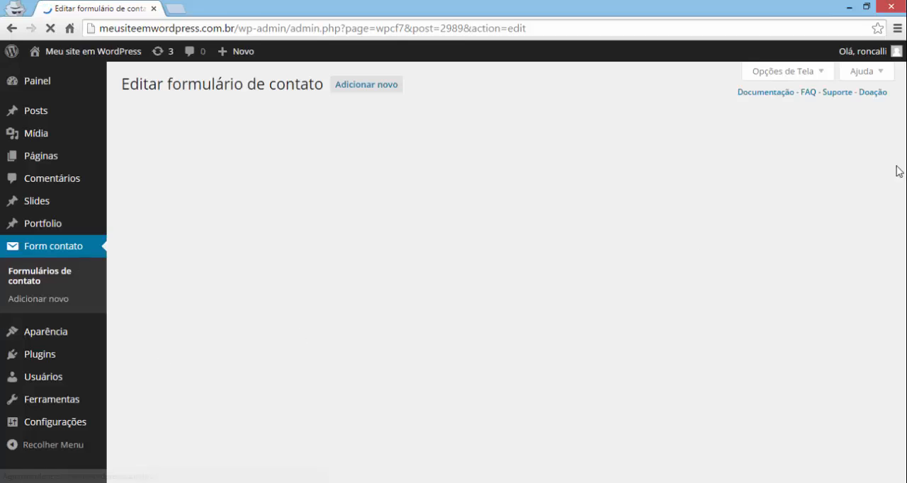
pyautogui.scroll(-1, 378, 149)
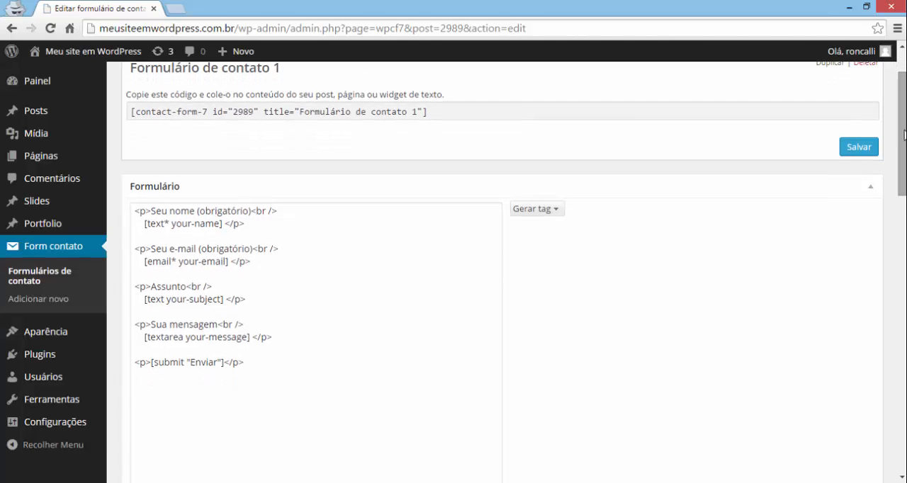
pyautogui.click(367, 111)
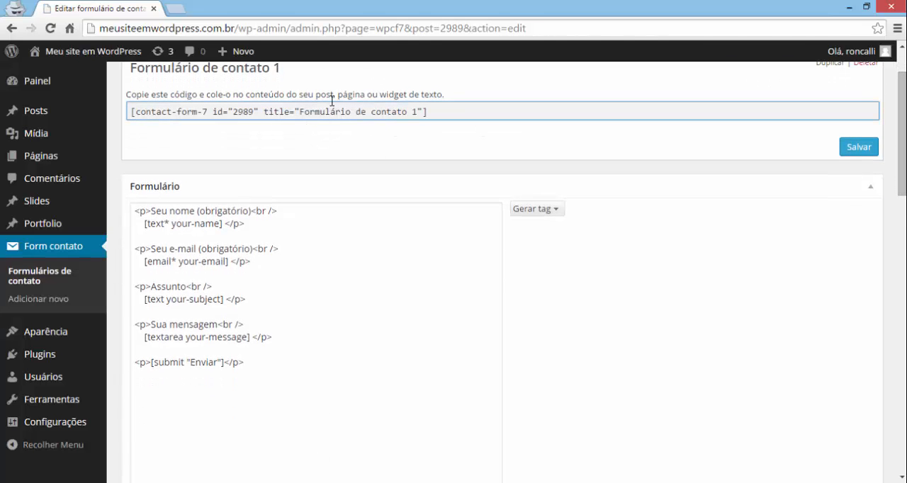
pyautogui.scroll(-1, 903, 181)
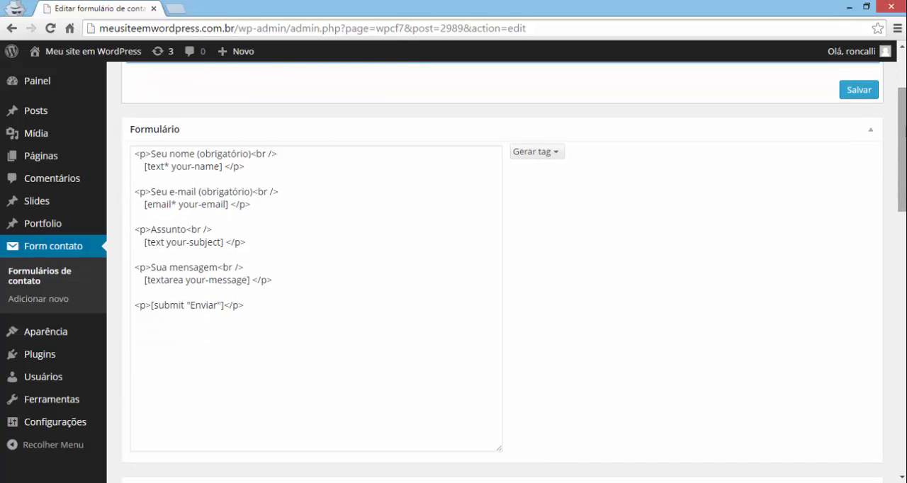
pyautogui.scroll(-2, 901, 163)
pyautogui.scroll(-3, 873, 214)
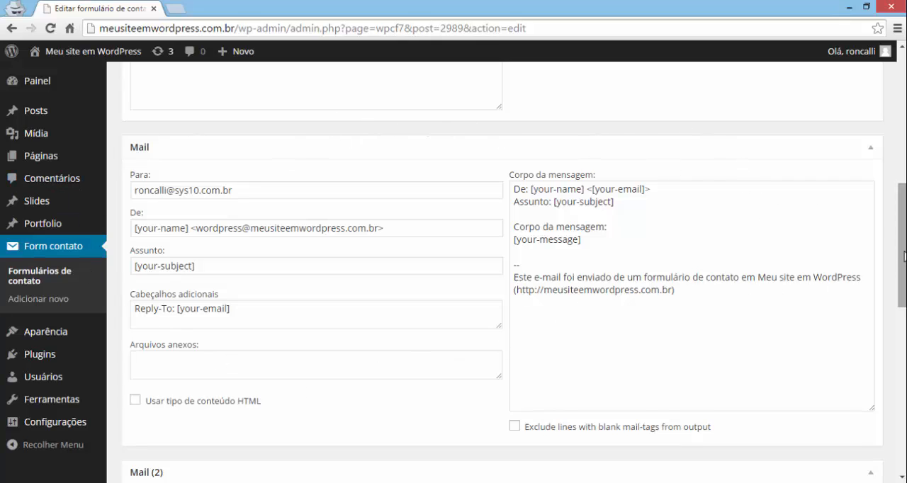
# - Generate a required text field tag named "telefone" for the contact form
pyautogui.moveTo(904, 255); pyautogui.dragTo(888, 160)
pyautogui.click(546, 137)
pyautogui.click(551, 155)
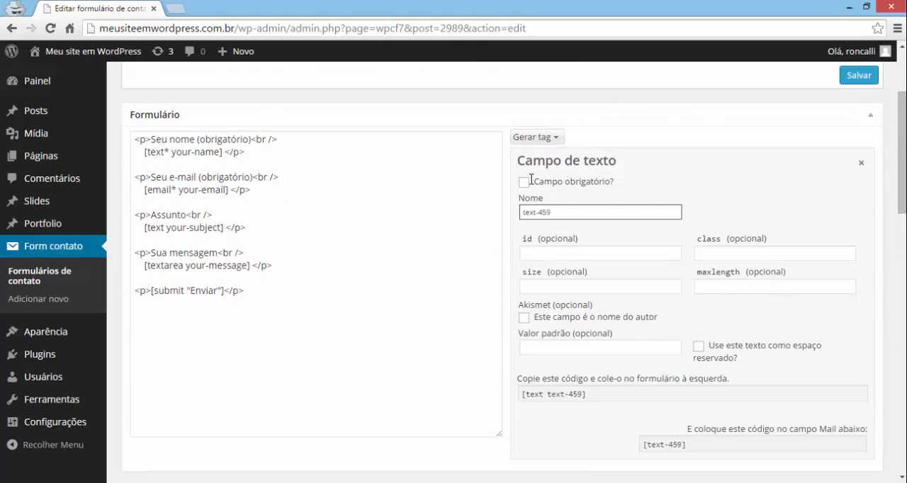
pyautogui.click(523, 181)
pyautogui.moveTo(902, 197); pyautogui.dragTo(902, 205)
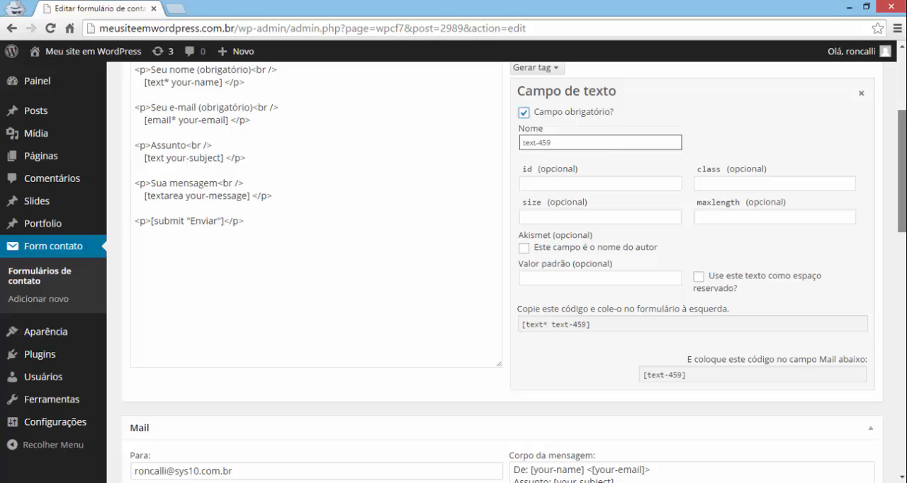
pyautogui.tripleClick(609, 143)
pyautogui.write('telefone')
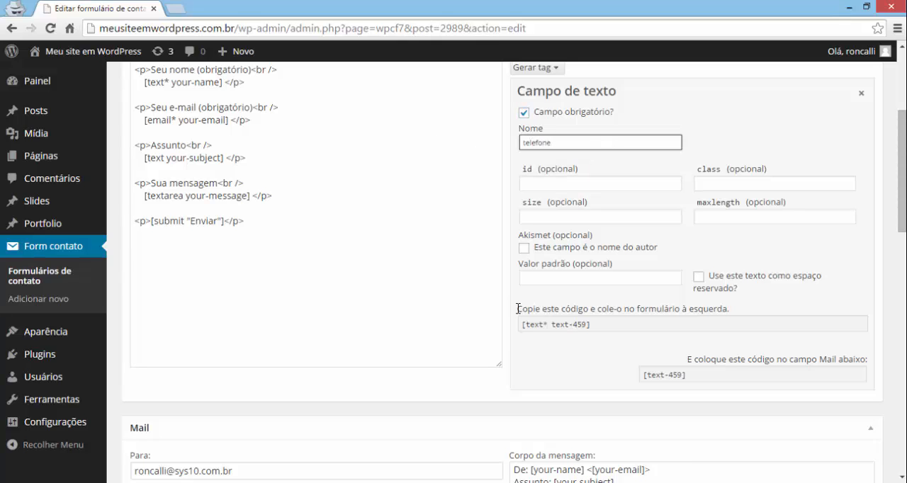
# - Add a "Seu telefone (obrigatório)" paragraph containing the copied [text* telefone] tag below the e-mail field in the form template
pyautogui.moveTo(517, 309); pyautogui.dragTo(729, 309)
pyautogui.click(542, 324)
pyautogui.hotkey('ctrl', 'c')
pyautogui.click(296, 121)
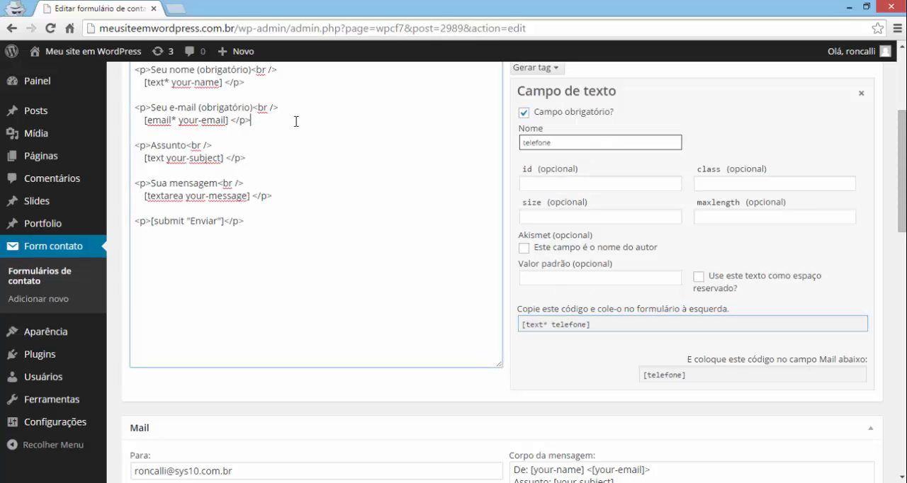
pyautogui.press('Return')
pyautogui.press('Return')
pyautogui.write('<p>Seu ')
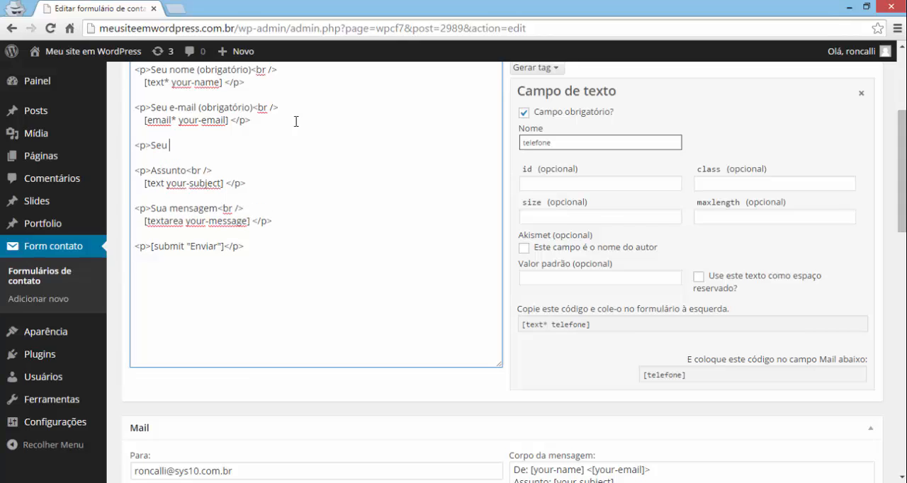
pyautogui.write('telefone (obrigatório')
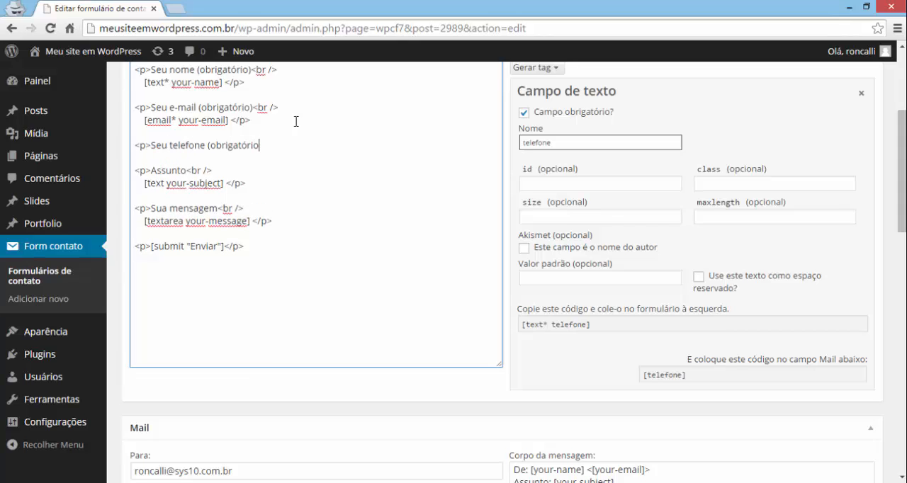
pyautogui.write(')<br />')
pyautogui.press('Return')
pyautogui.hotkey('ctrl', 'v')
pyautogui.write('</p>')
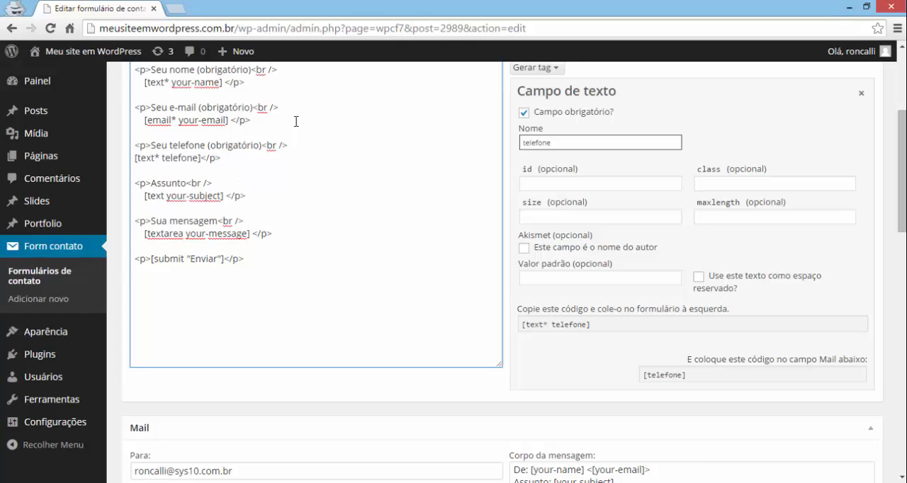
# - Add a "Telefone: [telefone]" line to the mail message body, between the subject line and "Corpo da mensagem"
pyautogui.moveTo(904, 168); pyautogui.dragTo(903, 246)
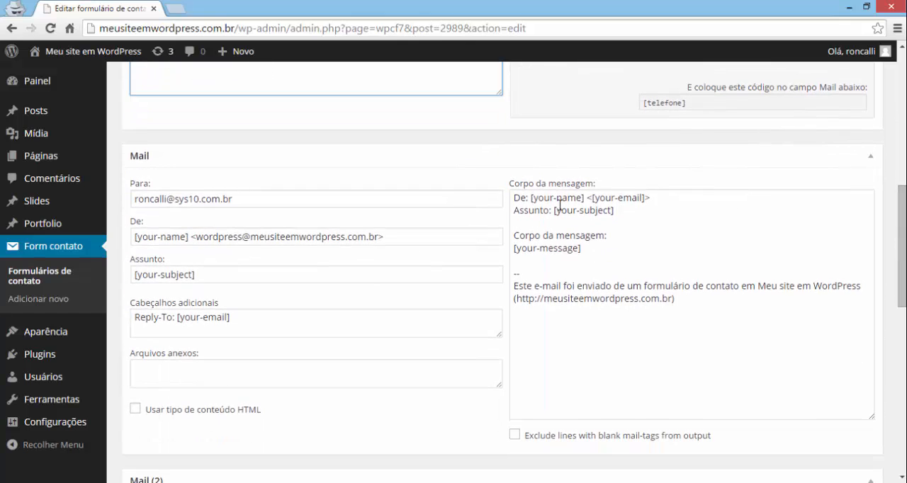
pyautogui.click(607, 225)
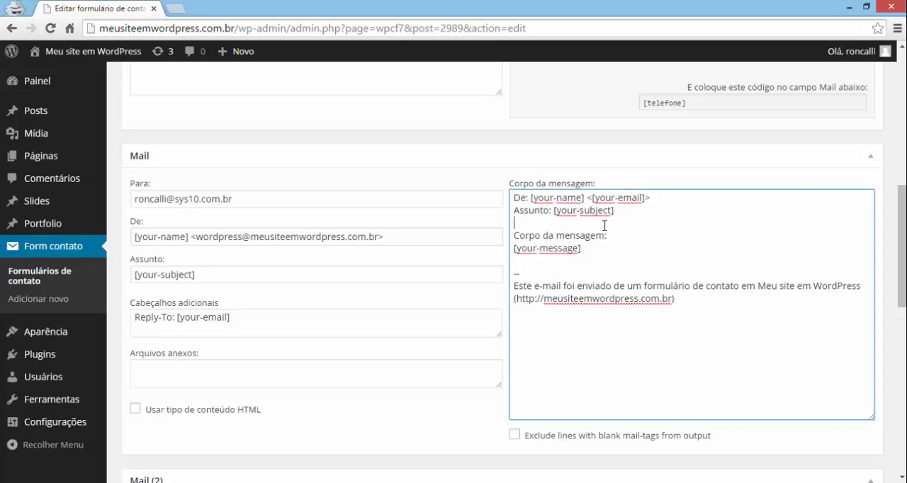
pyautogui.press('Return')
pyautogui.press('Return')
pyautogui.press('Up')
pyautogui.write('Telefone: [telefone]')
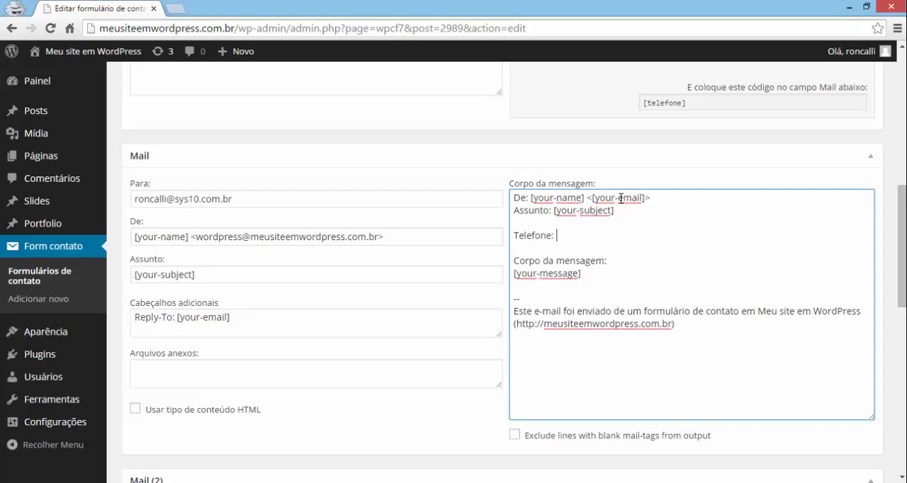
# - Check the [telefone] tag in the mail body against the form template and save Formulário de contato 1
pyautogui.moveTo(560, 237); pyautogui.dragTo(595, 236)
pyautogui.click(585, 236)
pyautogui.scroll(3, 893, 265)
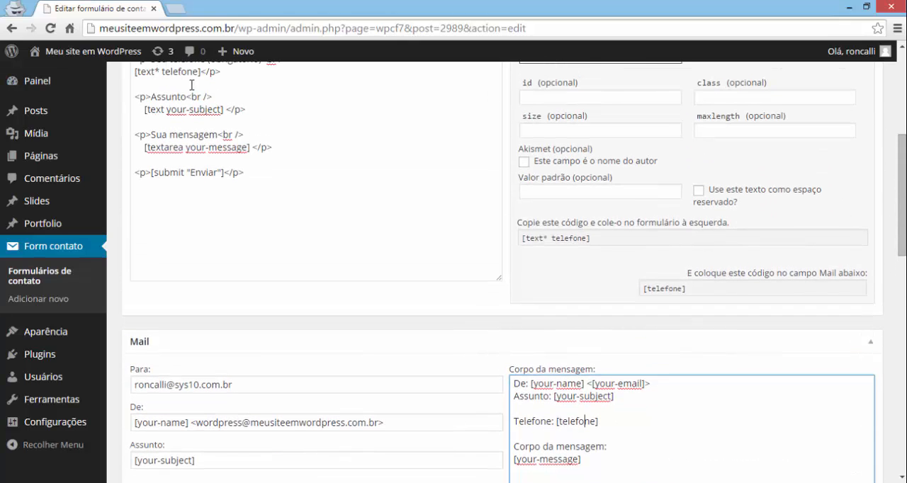
pyautogui.moveTo(900, 174); pyautogui.dragTo(886, 107)
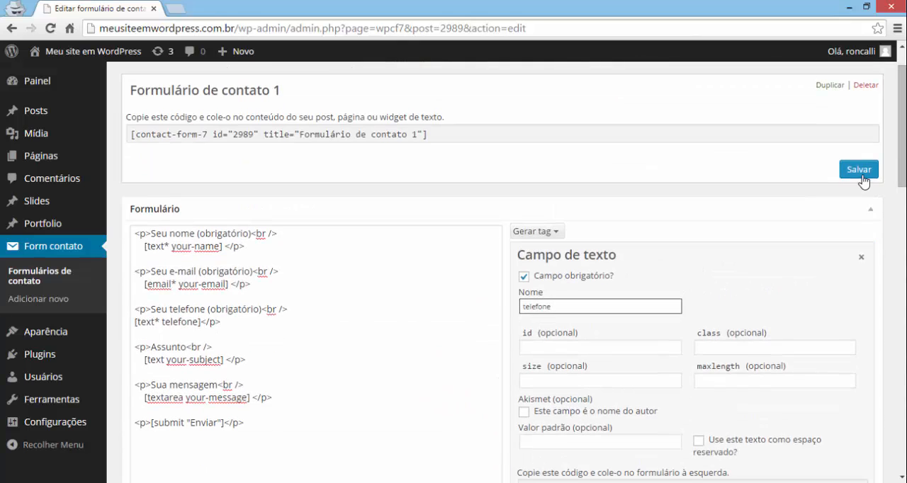
pyautogui.click(863, 169)
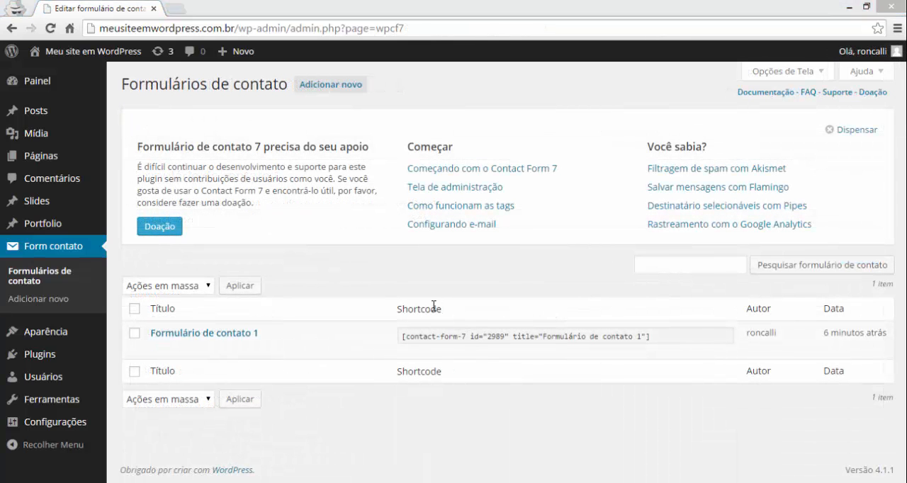
# - Copy the shortcode of Formulário de contato 1 from the contact forms list
pyautogui.doubleClick(433, 307)
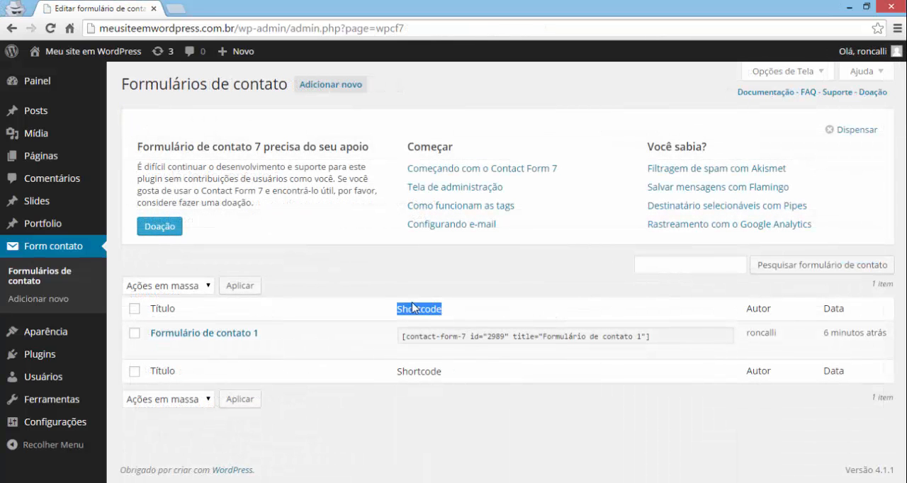
pyautogui.click(443, 338)
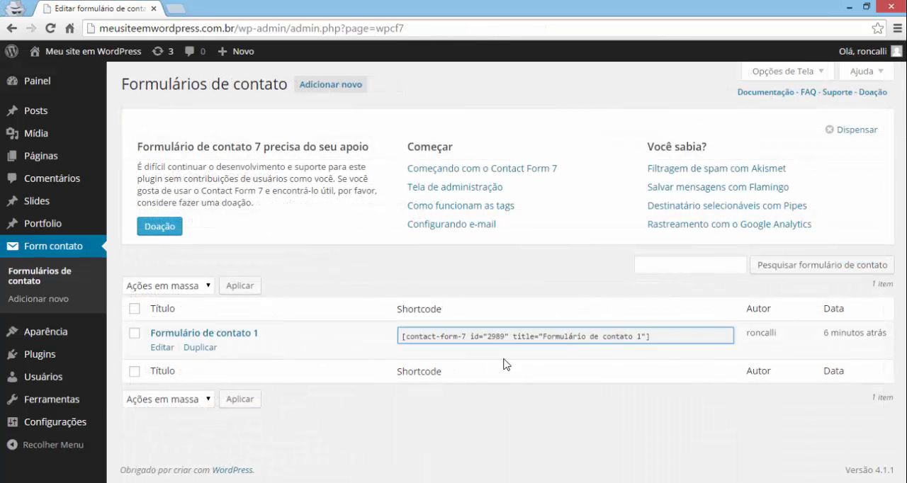
pyautogui.moveTo(669, 337); pyautogui.dragTo(402, 339)
pyautogui.hotkey('ctrl', 'c')
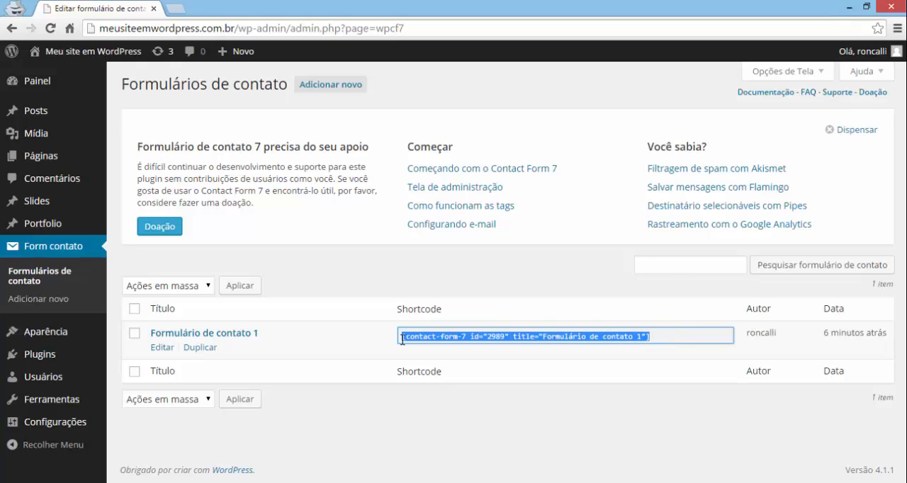
# - Open the site's "Contact" page for editing from the list of pages
pyautogui.click(22, 156)
pyautogui.click(158, 276)
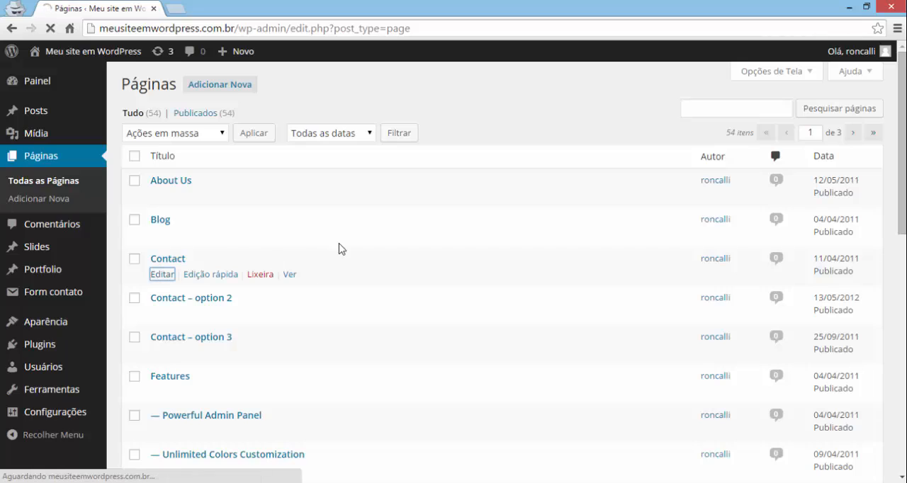
pyautogui.moveTo(139, 235); pyautogui.dragTo(181, 262)
pyautogui.click(155, 283)
# - Paste the copied contact-form-7 shortcode on its own line below the "Send us a message" heading and update the page
pyautogui.scroll(-5, 673, 276)
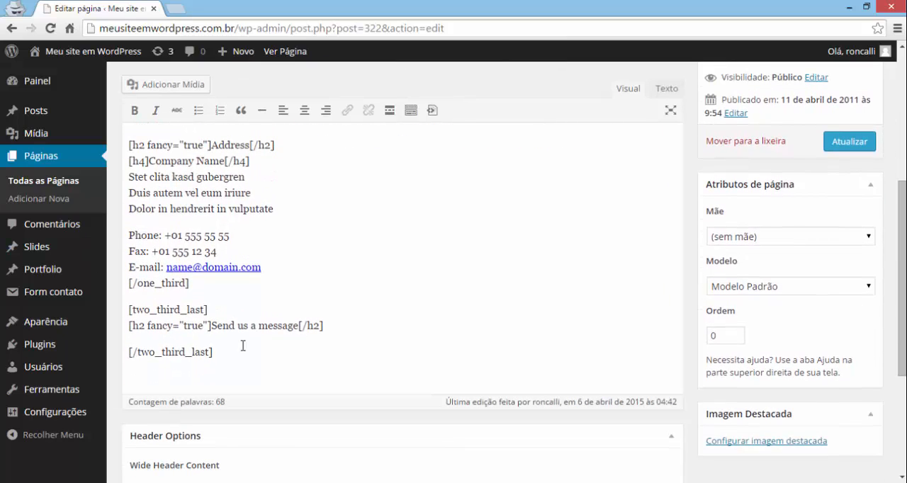
pyautogui.click(338, 320)
pyautogui.press('Return')
pyautogui.hotkey('ctrl', 'v')
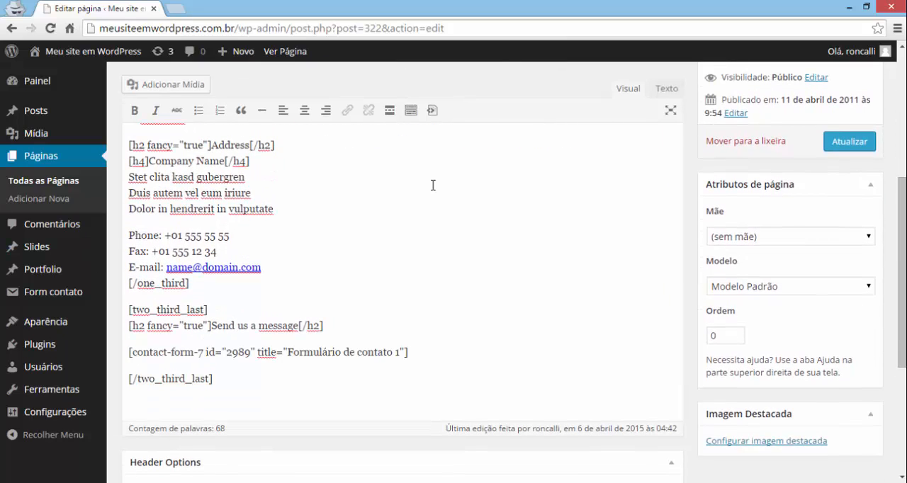
pyautogui.doubleClick(238, 354)
pyautogui.click(857, 146)
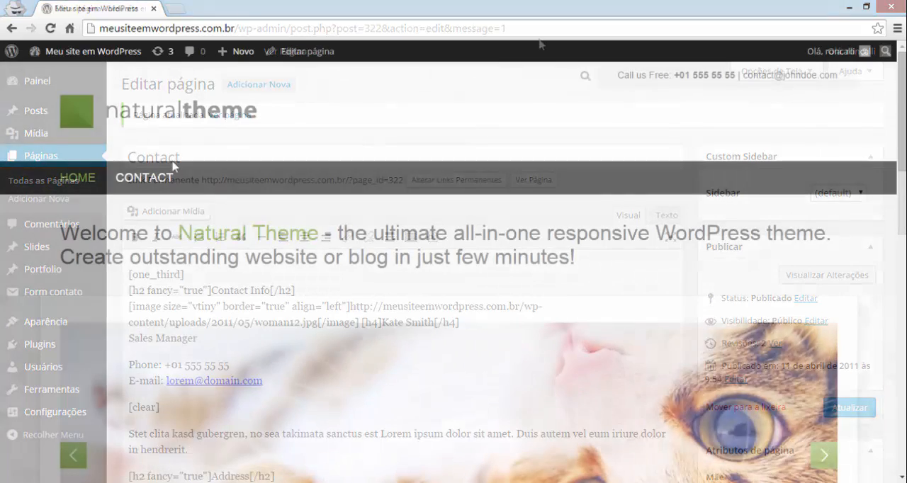
# - View the published Contact page and examine the contact form under "Send us a message"
pyautogui.click(173, 169)
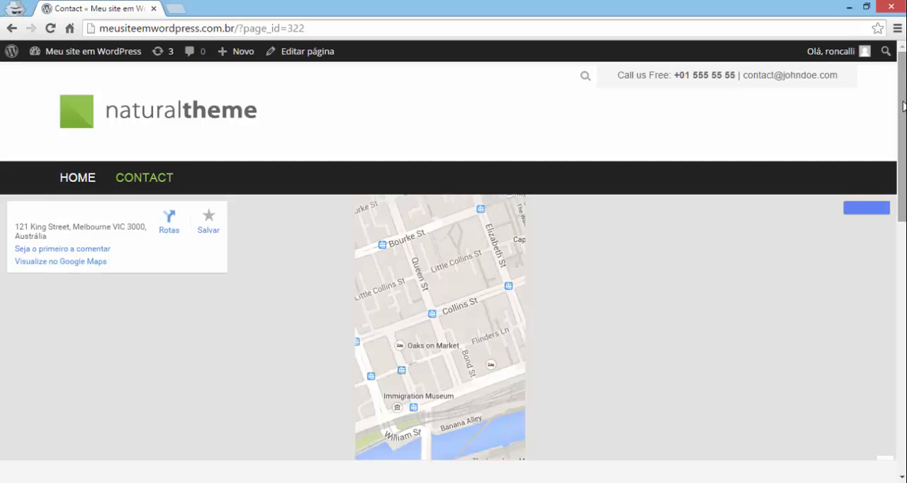
pyautogui.moveTo(903, 107); pyautogui.dragTo(902, 295)
pyautogui.moveTo(430, 214); pyautogui.dragTo(354, 193)
# - Fill in the form with a name, e-mail, phone number, subject "Testando" and message "Olha que legal esse formulário.", and send it
pyautogui.click(375, 153)
pyautogui.write('Roncalli')
pyautogui.press('Tab')
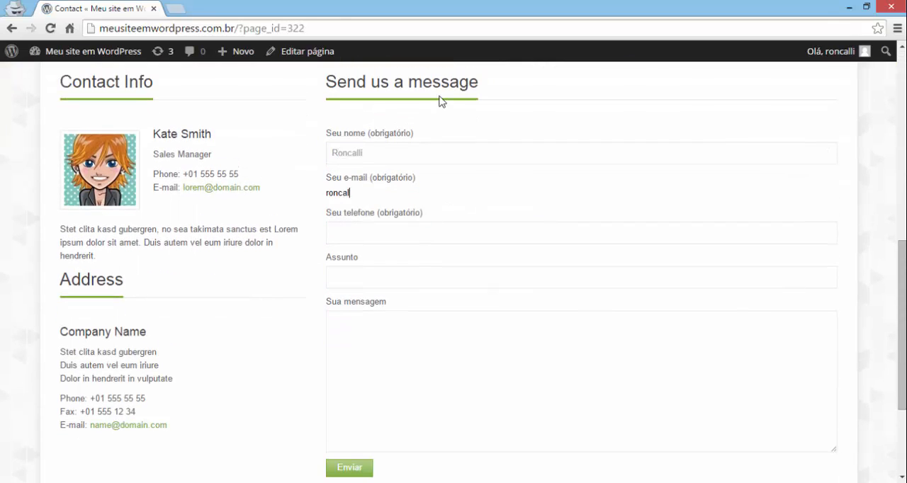
pyautogui.press('Tab')
pyautogui.write('XXXXXX')
pyautogui.press('Tab')
pyautogui.write('Testando')
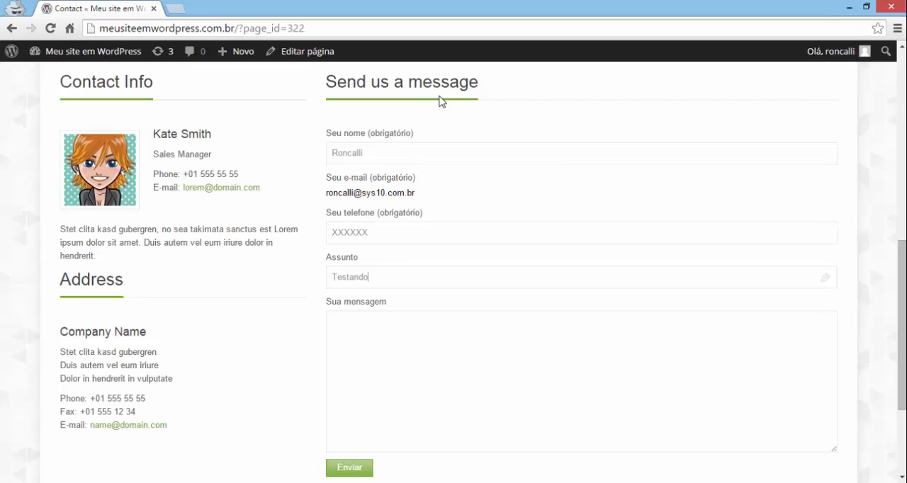
pyautogui.press('Tab')
pyautogui.write('Olha que legal esse formulário.')
pyautogui.scroll(-1, 870, 380)
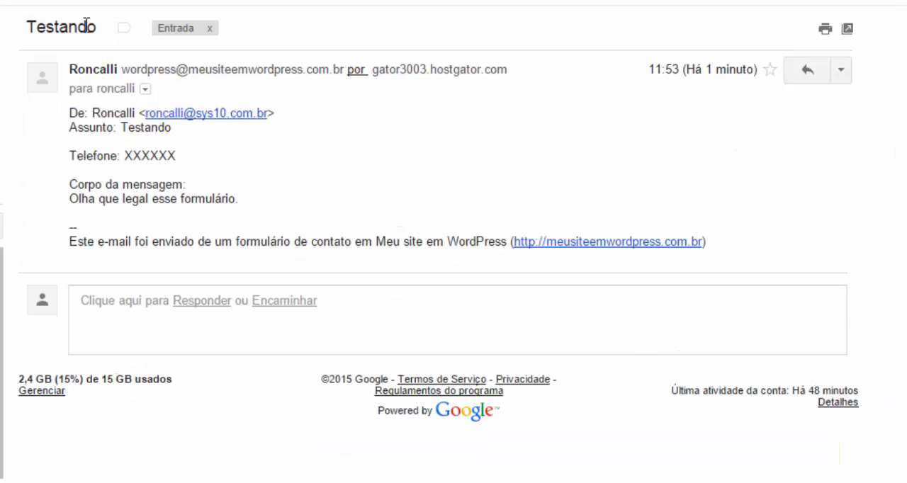
# - Examine the subject, sender, phone and message body of the received "Testando" e-mail
pyautogui.doubleClick(61, 27)
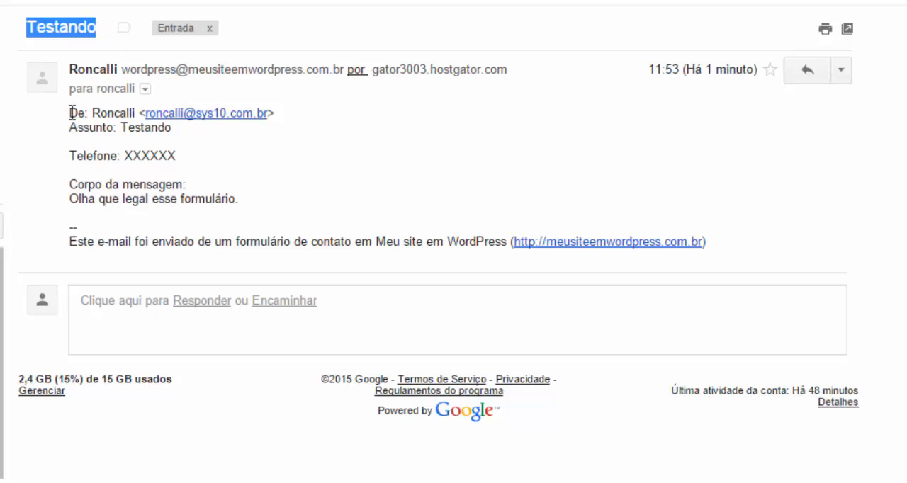
pyautogui.moveTo(76, 113); pyautogui.dragTo(239, 211)
pyautogui.click(391, 252)
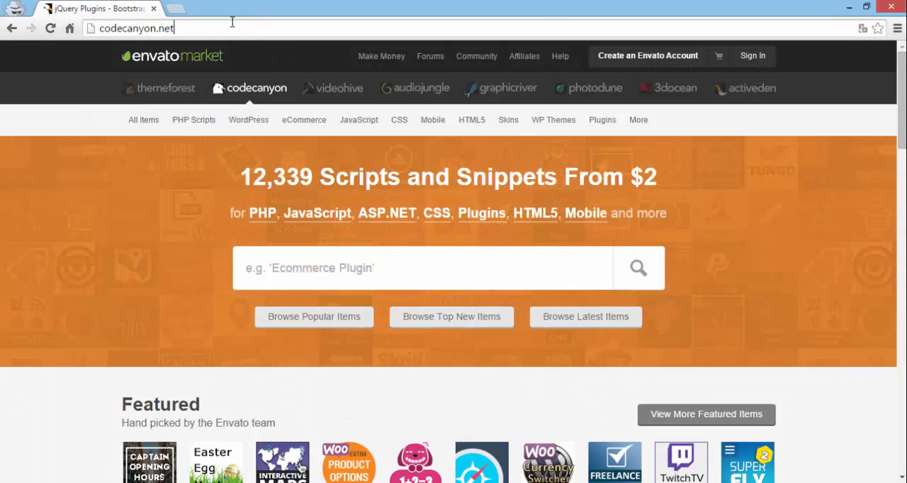
# - On codecanyon.net, browse the WordPress Galleries category and open the Unite Gallery plugin's page
pyautogui.moveTo(232, 22); pyautogui.dragTo(84, 29)
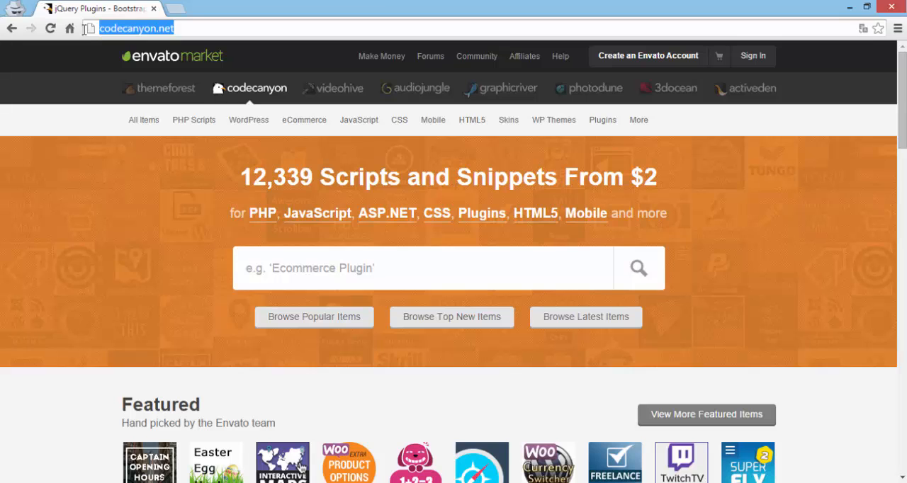
pyautogui.moveTo(249, 122)
pyautogui.click(262, 304)
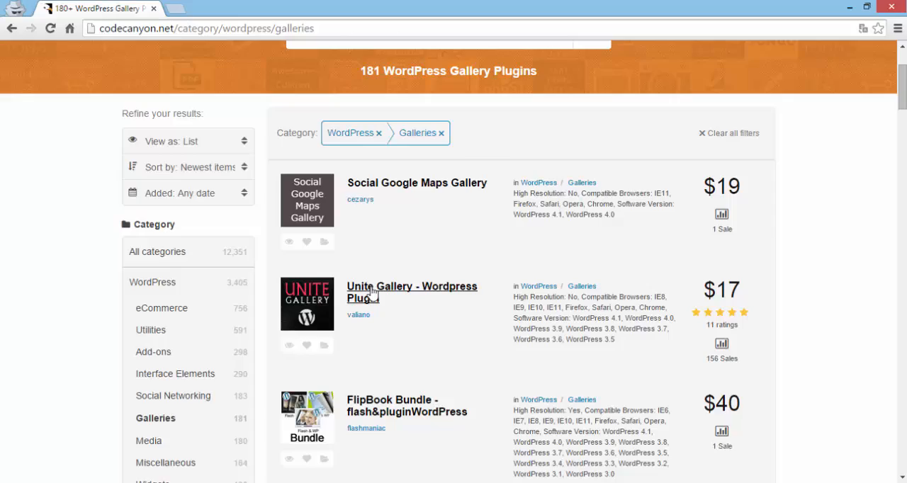
pyautogui.click(367, 289)
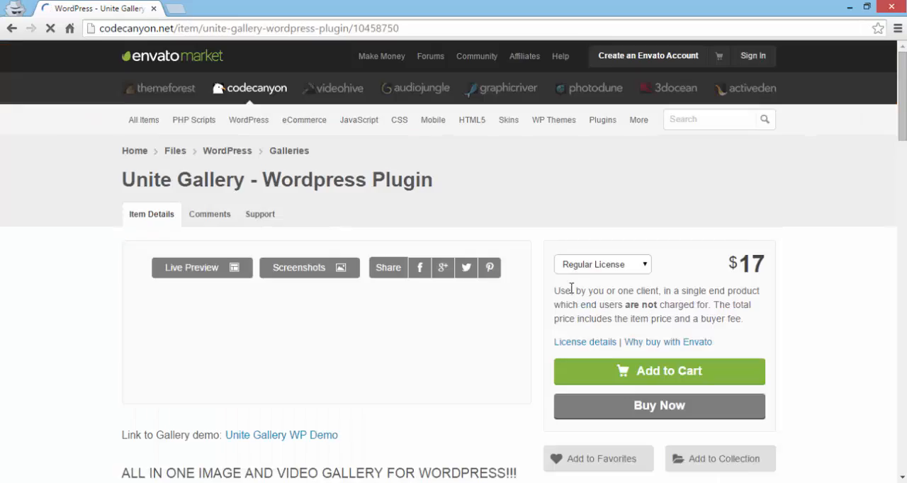
# - Open the Unite Gallery plugin's live preview and look through its Tiles – Columns demo
pyautogui.moveTo(902, 106)
pyautogui.mouseDown()
pyautogui.moveTo(903, 342)
pyautogui.moveTo(902, 122)
pyautogui.mouseUp()
pyautogui.click(309, 359)
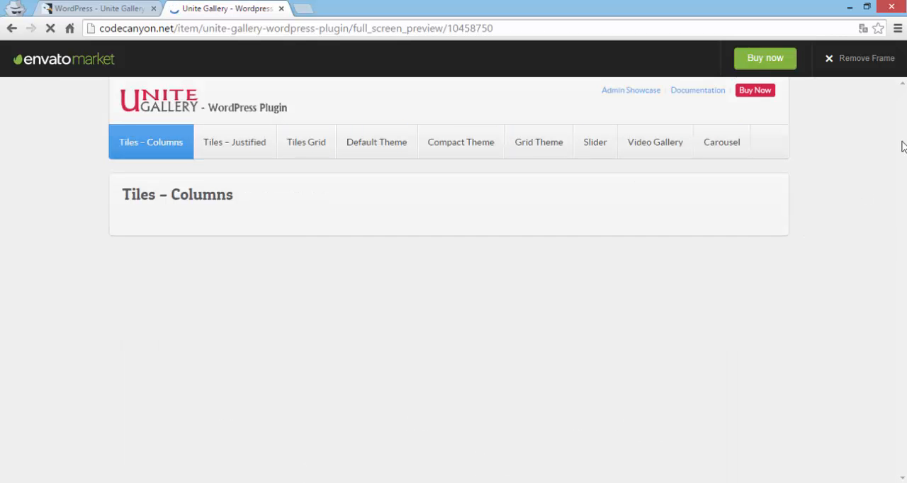
pyautogui.moveTo(903, 138); pyautogui.dragTo(894, 467)
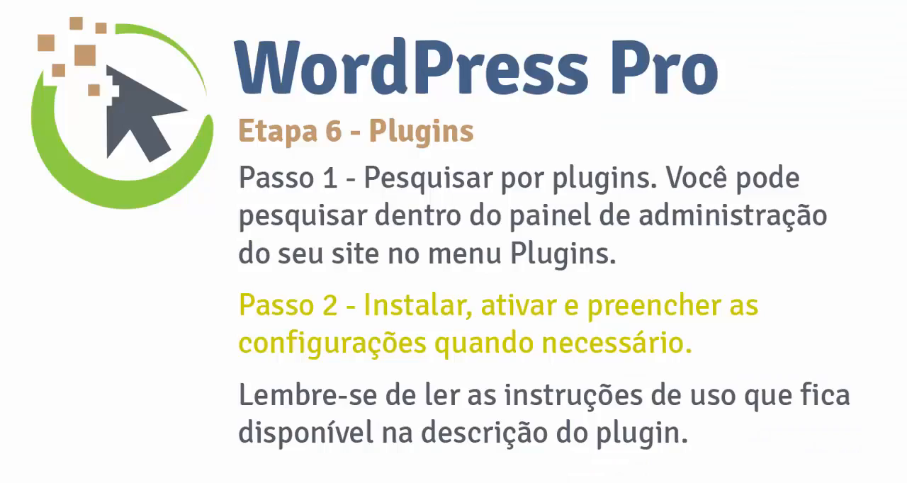